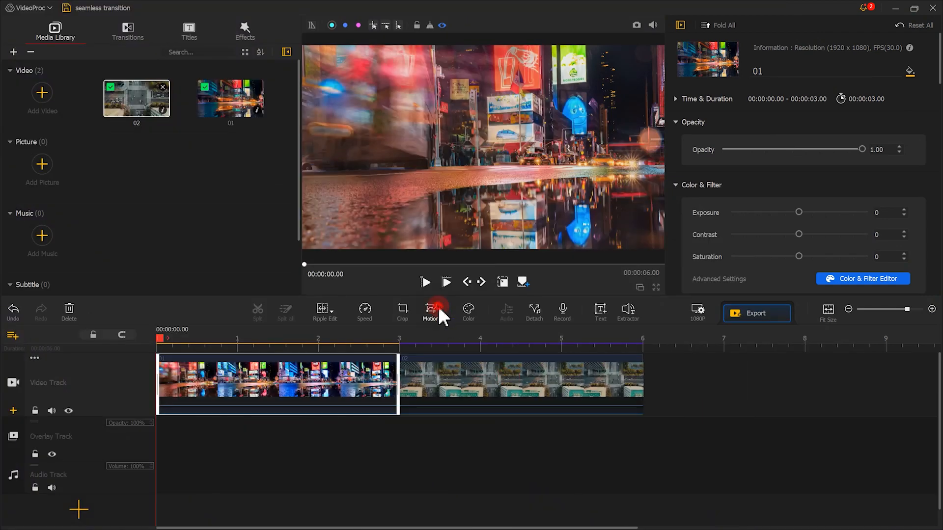
Step: Adjust the framing at the motion keyframes of the clips, change the speed curve from Constant for clip 02, and apply the motion
click(346, 308)
drag(253, 136, 380, 212)
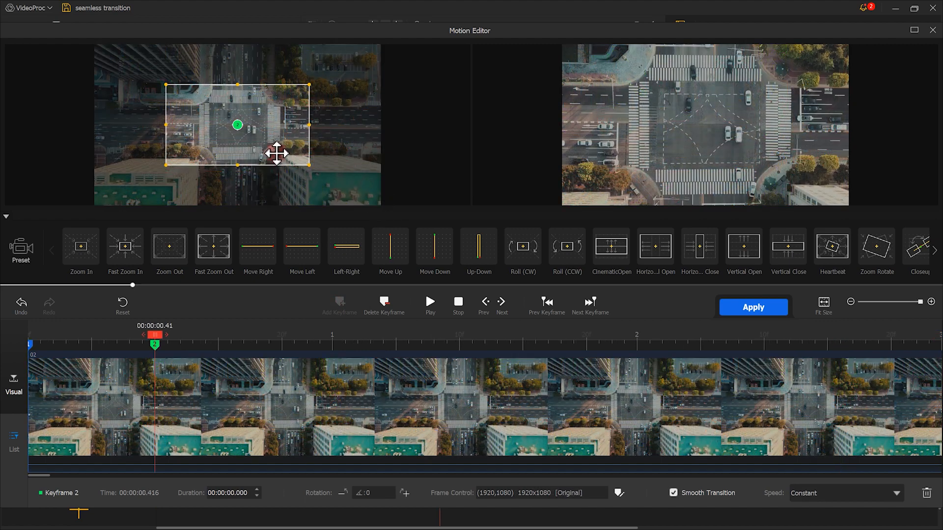
drag(277, 153, 354, 204)
click(858, 500)
click(863, 455)
click(722, 307)
Step: Play back the timeline to review the motion across the cut between clips 01 and 02
drag(440, 338, 227, 338)
click(426, 282)
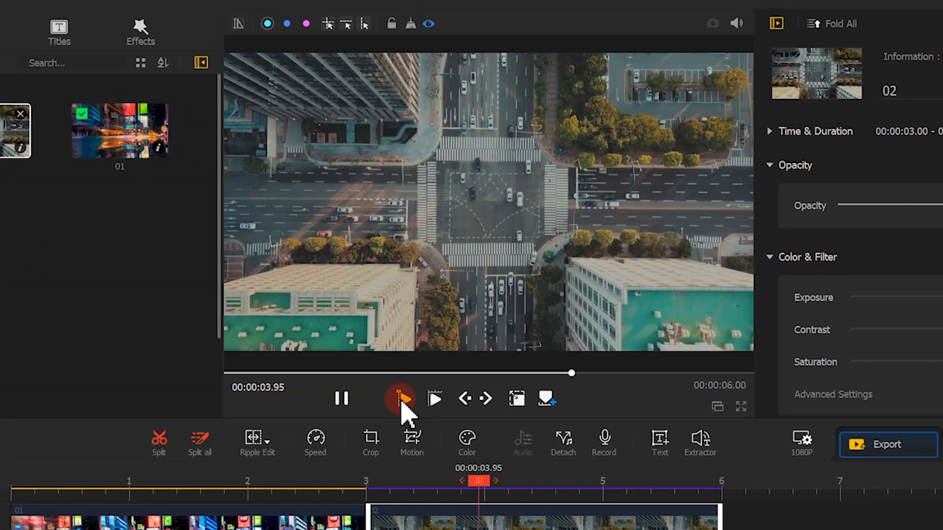
click(342, 399)
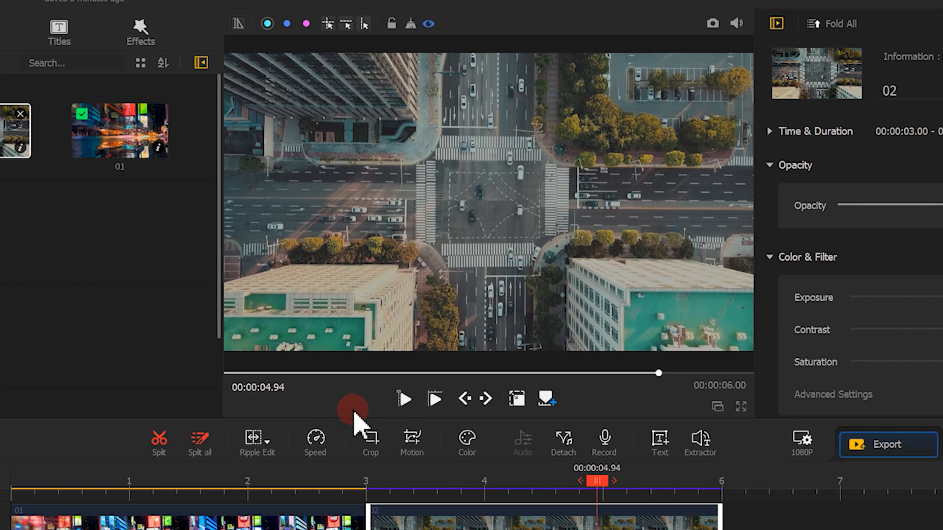
click(333, 482)
drag(336, 486, 364, 490)
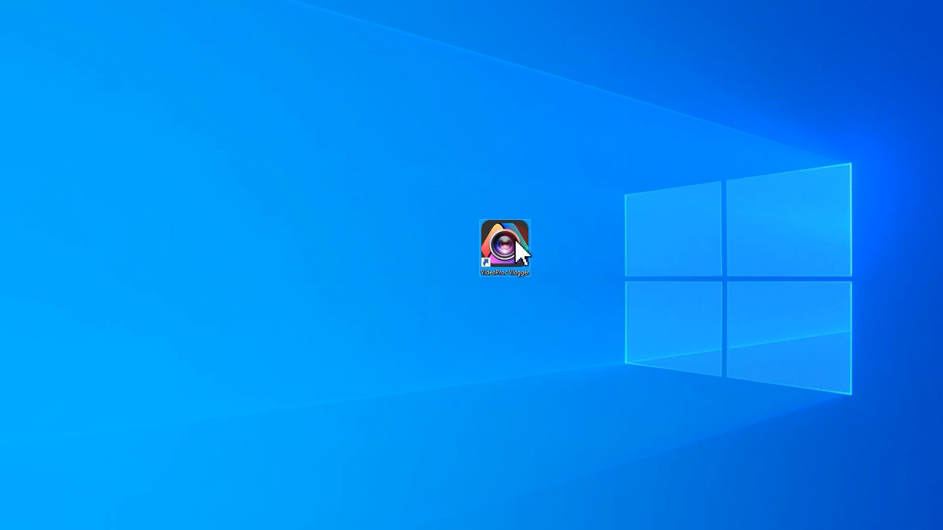
Step: Launch VideoProc Vlogger and import the video clips 01 and 02 into the media library
double_click(515, 246)
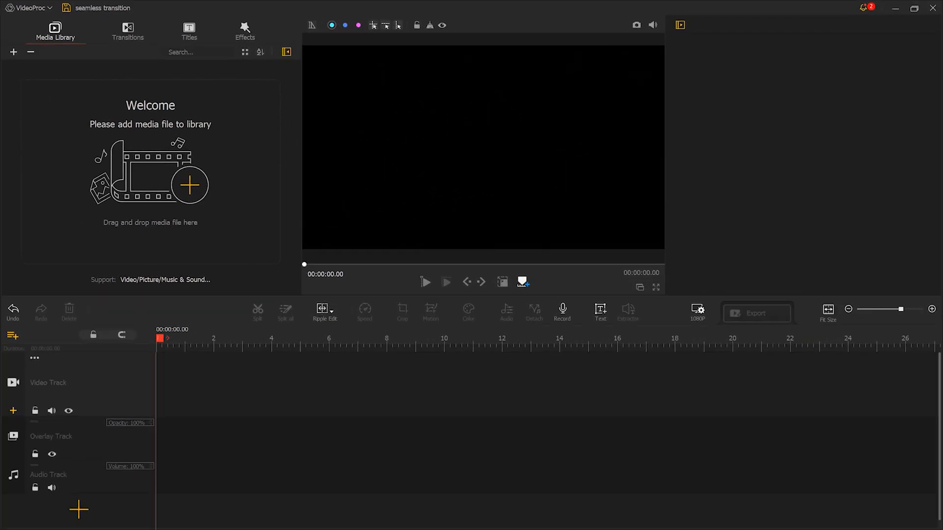
drag(705, 170, 208, 182)
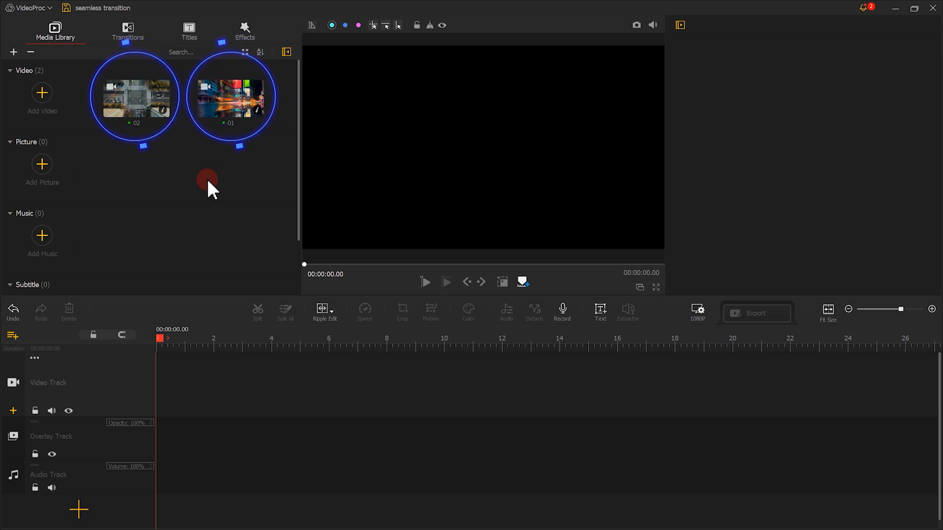
Step: Place clips 01 and 02 one after the other on the Video Track and trim each to about 3 seconds
drag(226, 101, 174, 374)
drag(477, 379, 243, 378)
drag(137, 98, 288, 358)
scroll(550, 360, up, 2)
drag(416, 338, 341, 335)
click(257, 310)
click(69, 309)
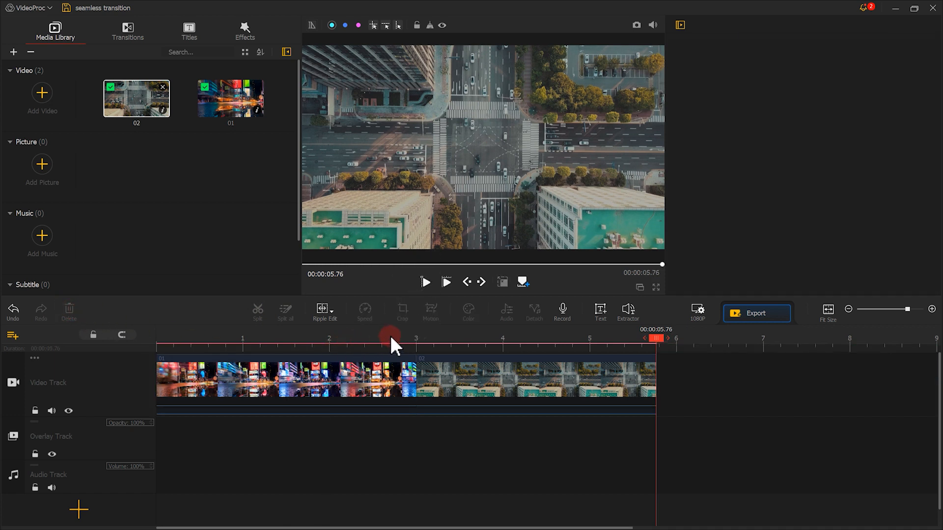
Step: Take a snapshot of the frame at the end of clip 01, just before the cut at 00:00:03.00
click(416, 339)
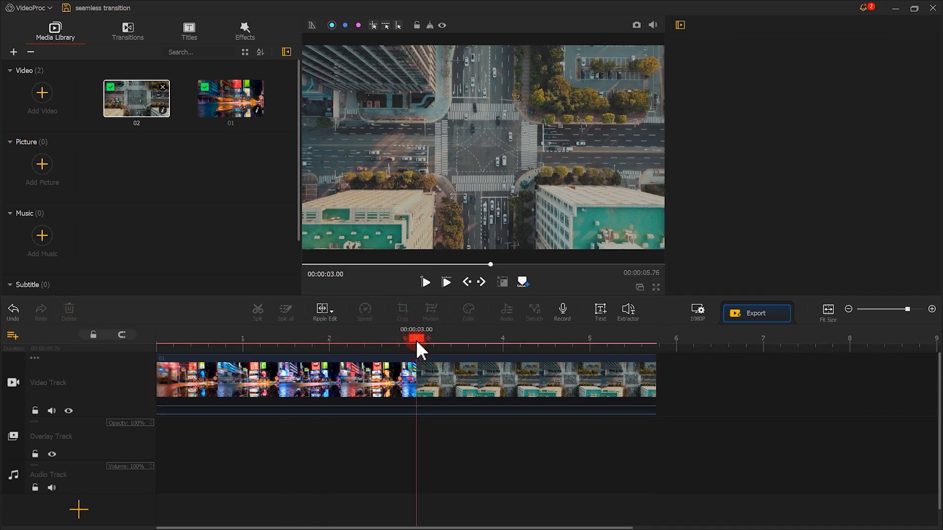
click(466, 281)
click(466, 283)
click(636, 24)
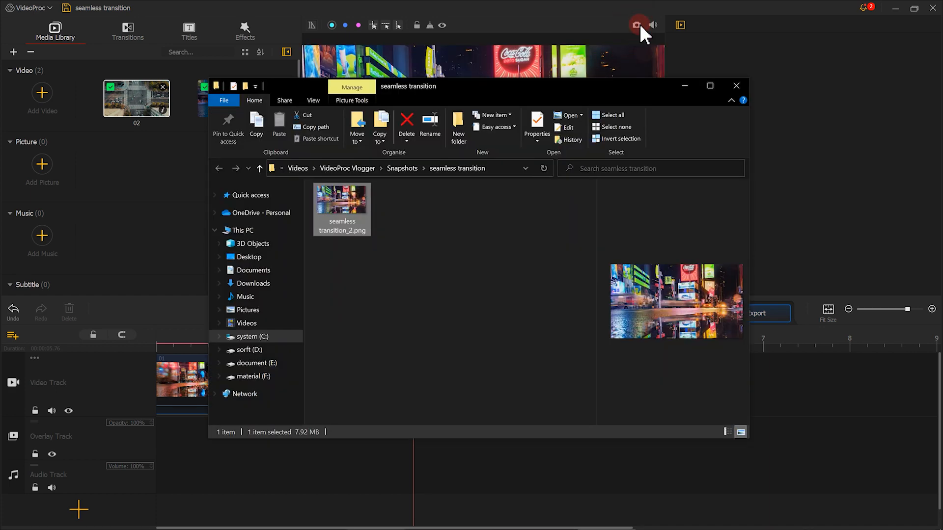
Step: Add the snapshot seamless transition_2.png to the Overlay Track after the clips, at 00:00:05.80, and show the centre alignment guides
click(368, 189)
drag(350, 204, 668, 448)
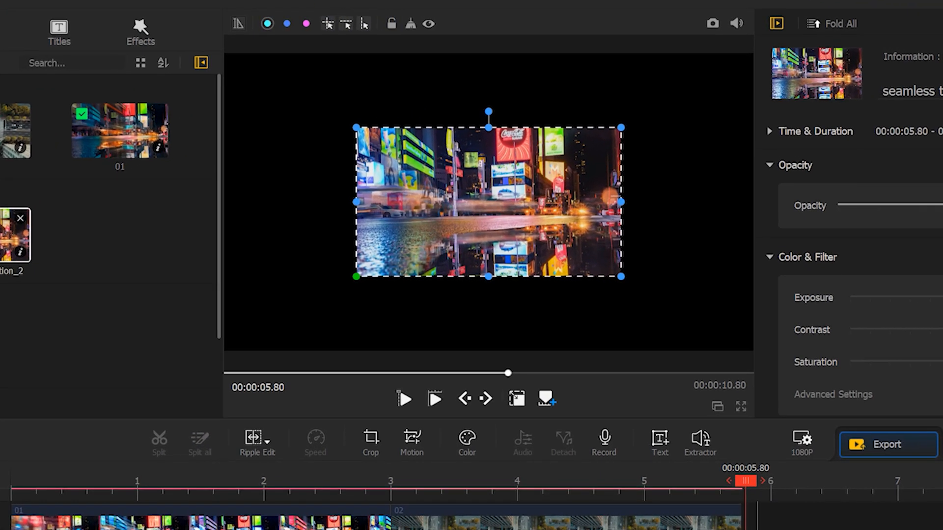
click(327, 24)
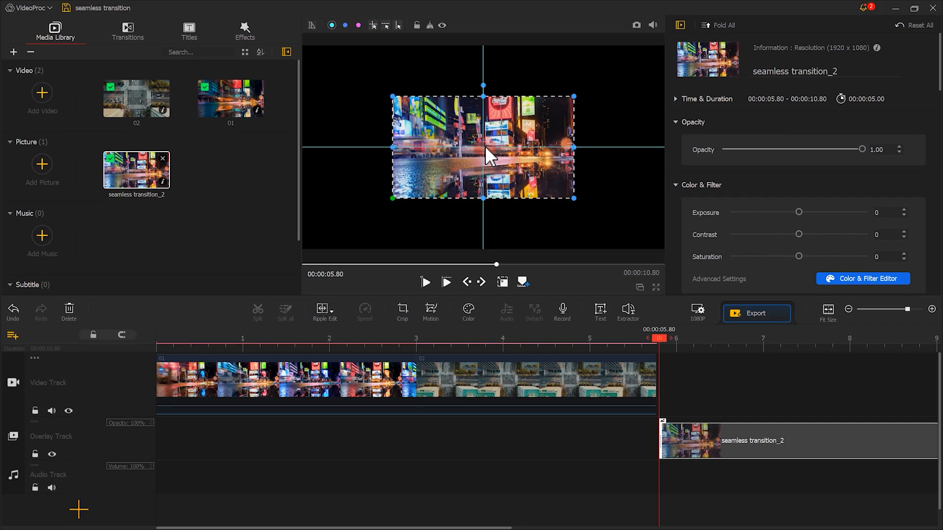
Step: Copy the snapshot overlay and paste the duplicate on the Overlay Track at 00:00:06.66
drag(733, 337, 459, 341)
click(495, 432)
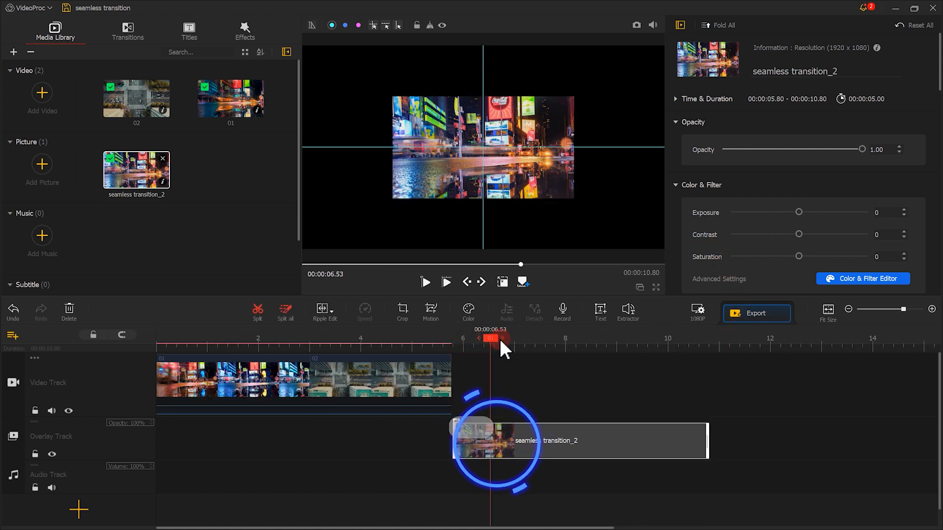
right_click(501, 450)
click(515, 477)
right_click(499, 452)
click(519, 499)
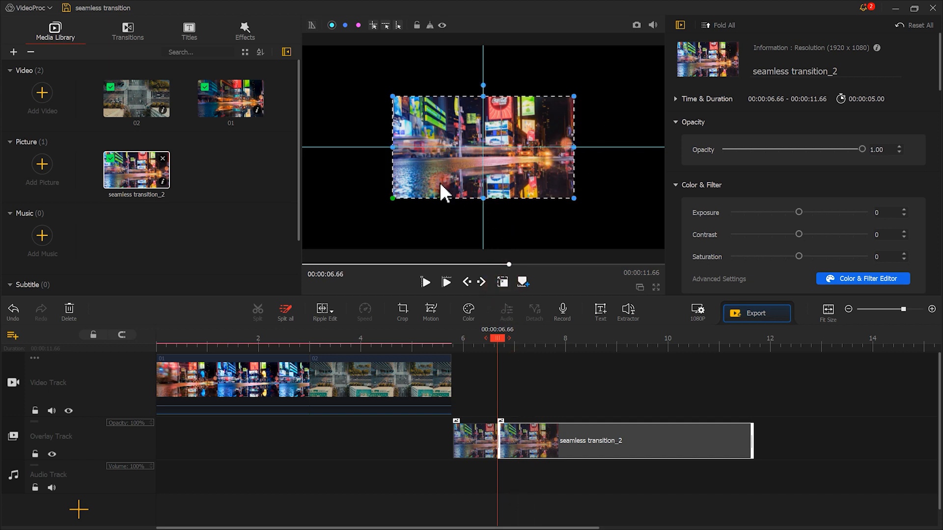
Step: Move the duplicate against the right edge of the centre image, at position X 1.000, Y 0.500, and flip it horizontally
drag(440, 183, 622, 178)
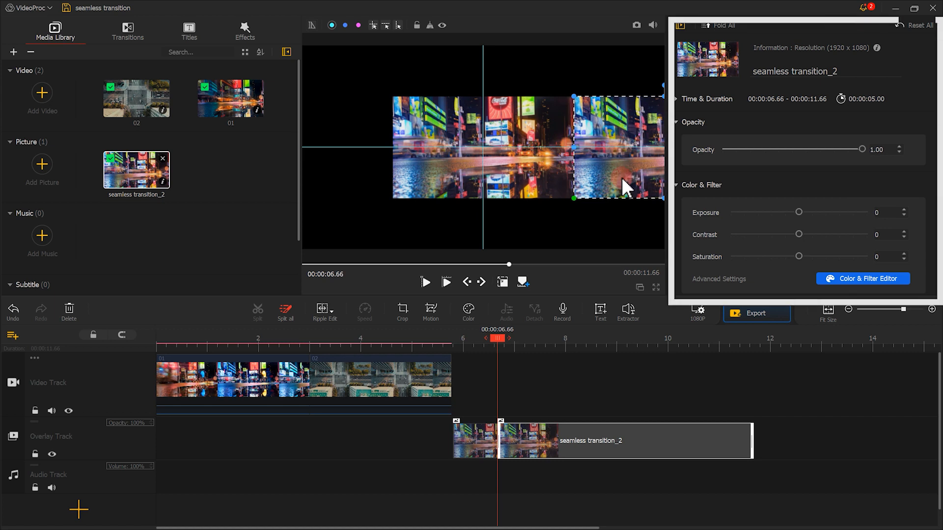
click(927, 87)
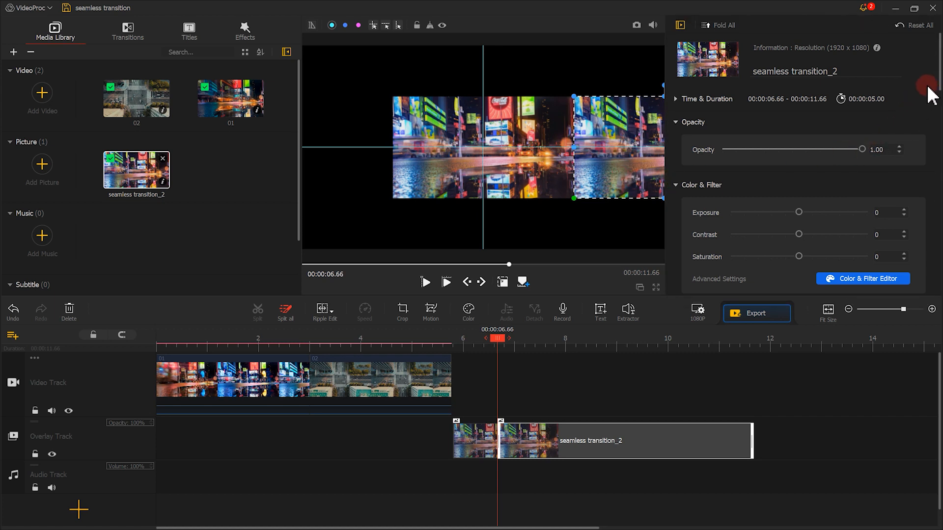
drag(938, 73, 939, 172)
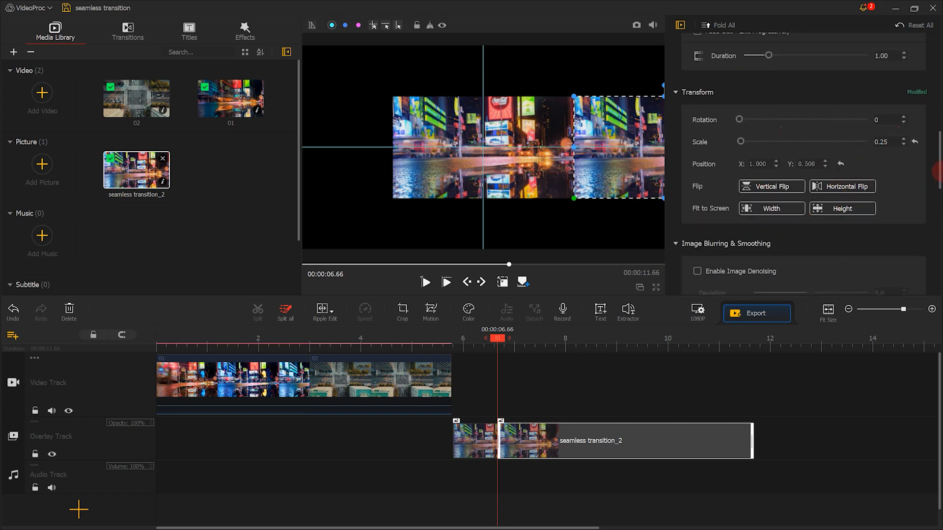
click(826, 185)
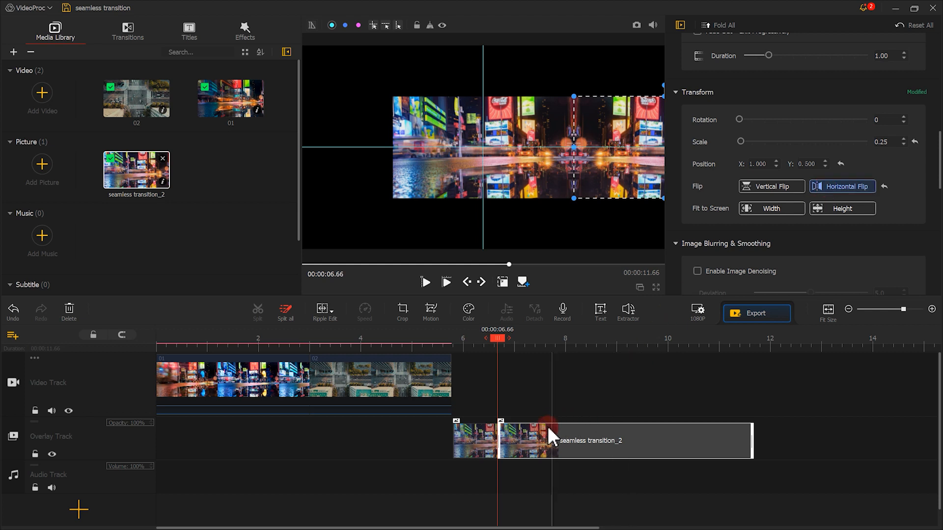
Step: Duplicate the horizontally flipped overlay on the Overlay Track and shift the copy earlier so it starts at about 6.8 seconds
right_click(525, 439)
click(536, 477)
right_click(519, 432)
click(538, 500)
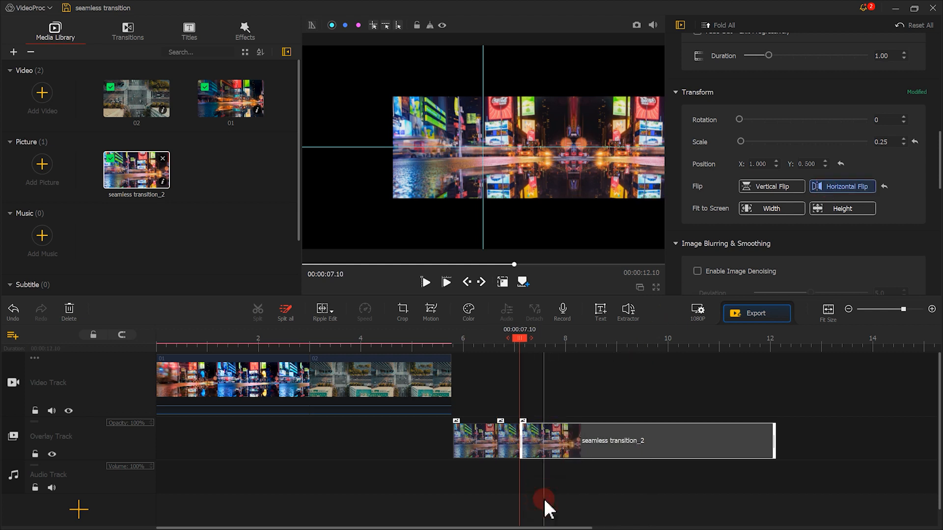
drag(534, 447, 517, 446)
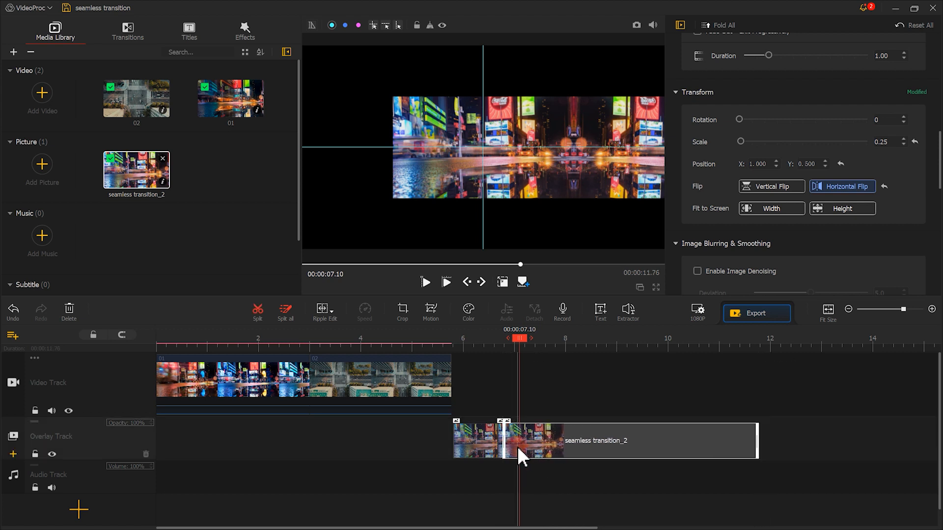
Step: Move the flipped copy against the left edge of the centre image, at position X 0.000, Y 0.500
click(501, 281)
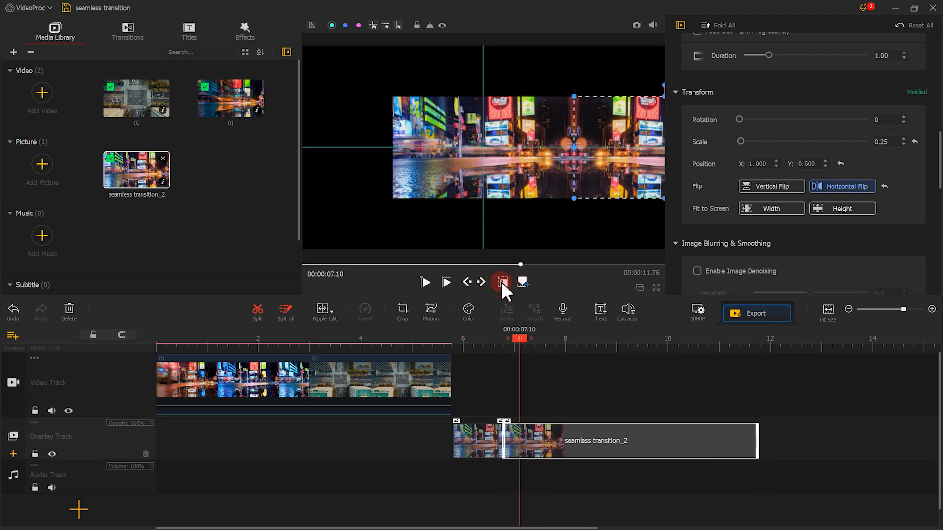
drag(640, 189, 287, 172)
click(552, 276)
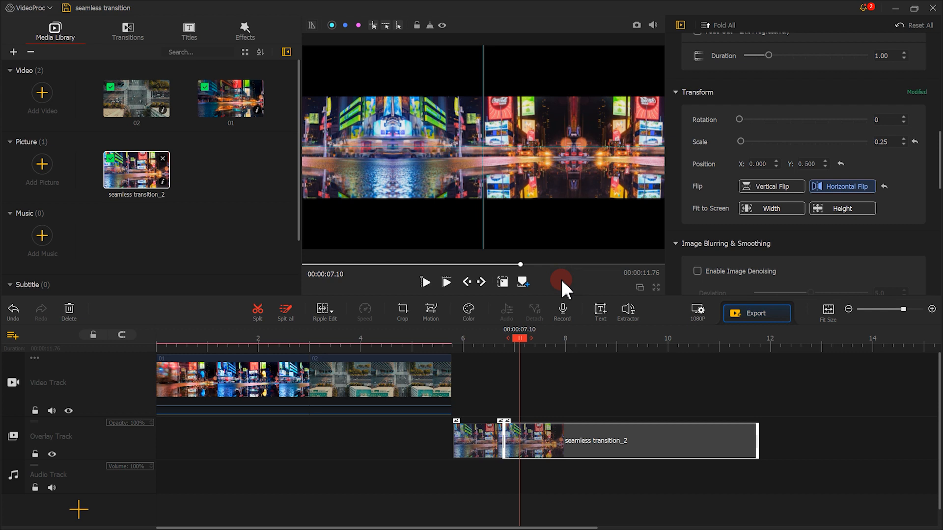
Step: Copy the original unflipped snapshot overlay and paste it on the Overlay Track at 00:00:07.36
right_click(458, 440)
click(496, 479)
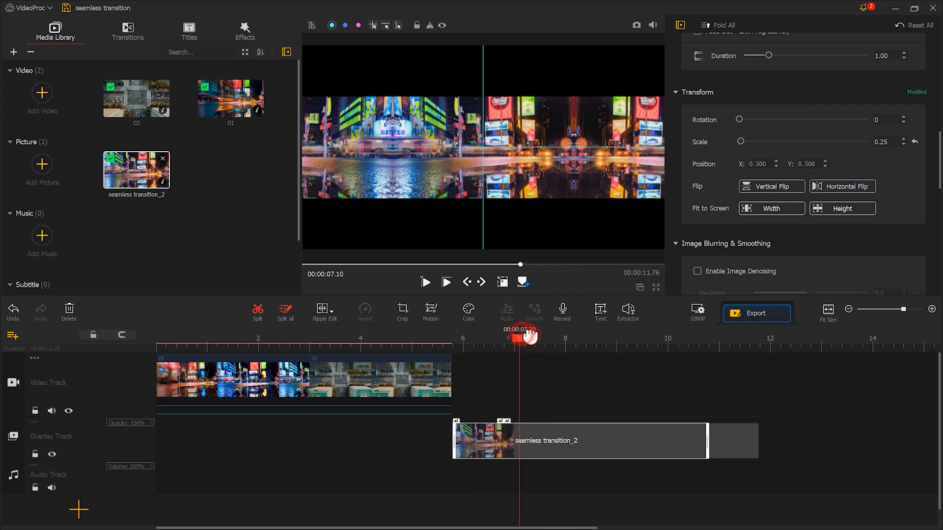
right_click(539, 431)
click(553, 502)
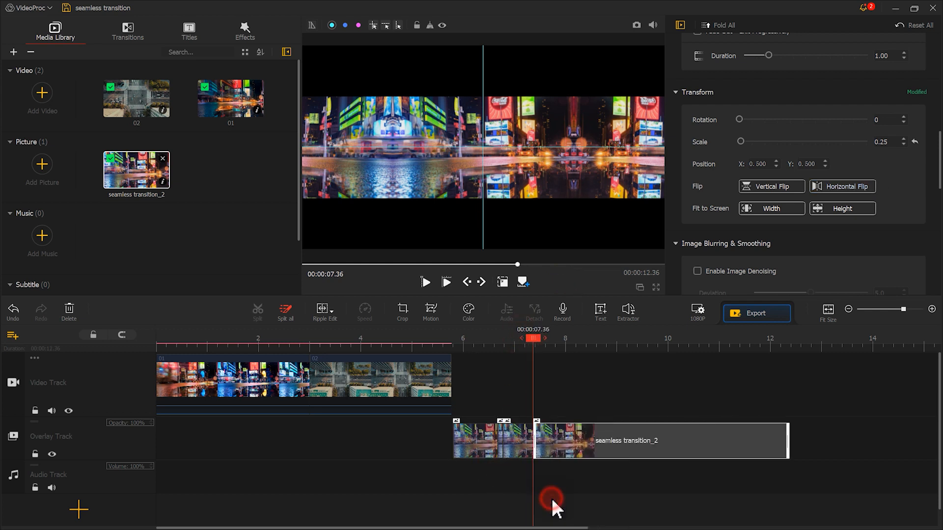
Step: Move the new copy directly above the centre image, at position X 0.500, Y 1.000, and flip it vertically
click(502, 282)
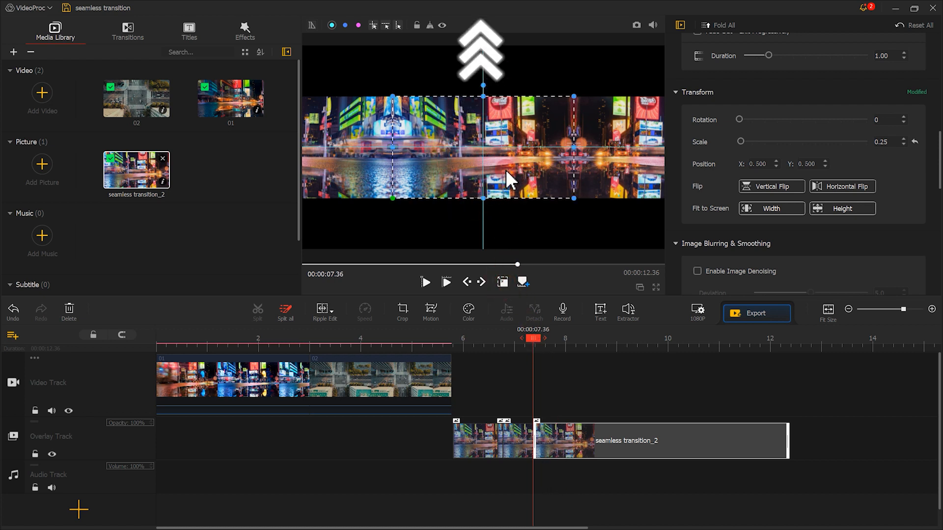
drag(506, 171, 505, 62)
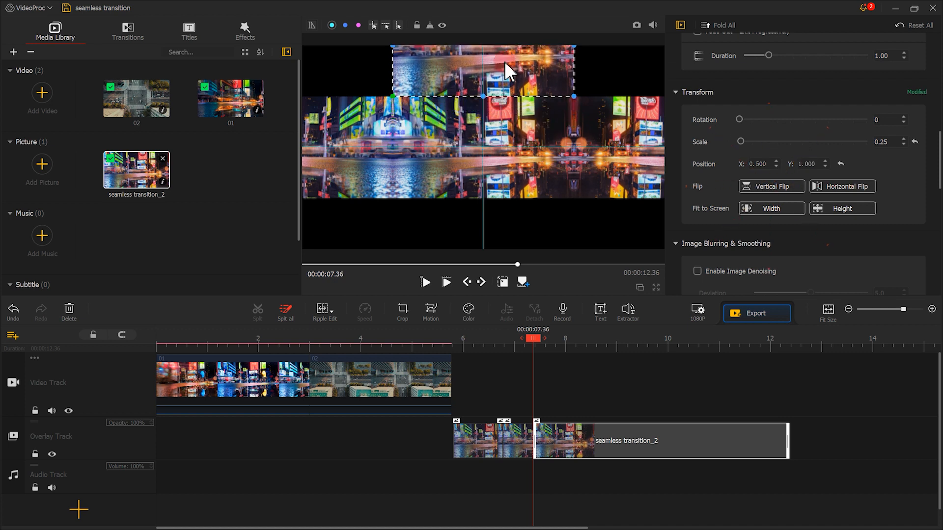
click(756, 184)
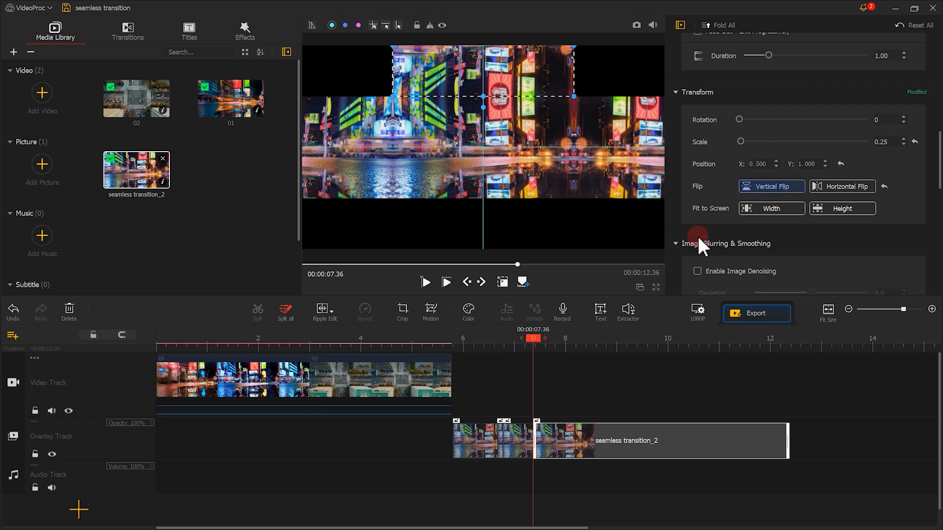
Step: Duplicate the vertically flipped overlay at 00:00:07.53 and move the copy directly below the centre image, at position X 0.500, Y 0.000
click(562, 436)
right_click(550, 437)
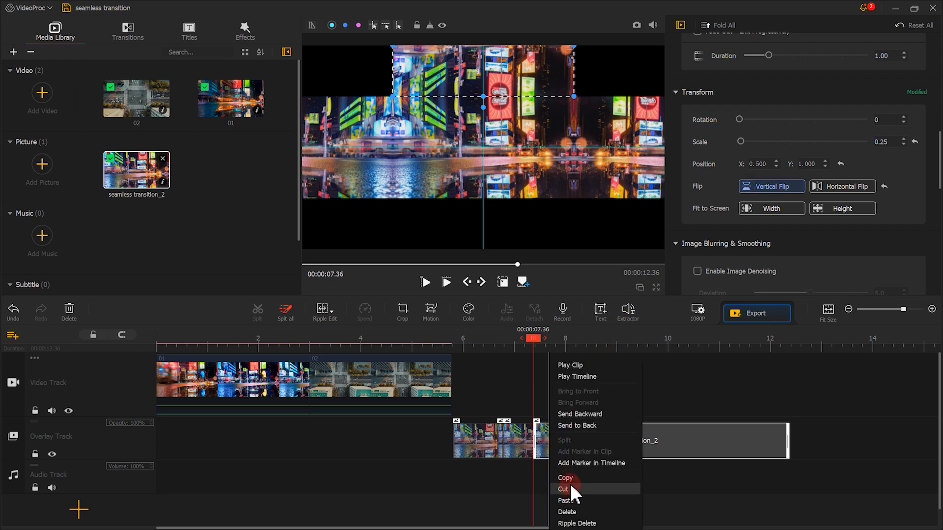
click(567, 478)
right_click(542, 438)
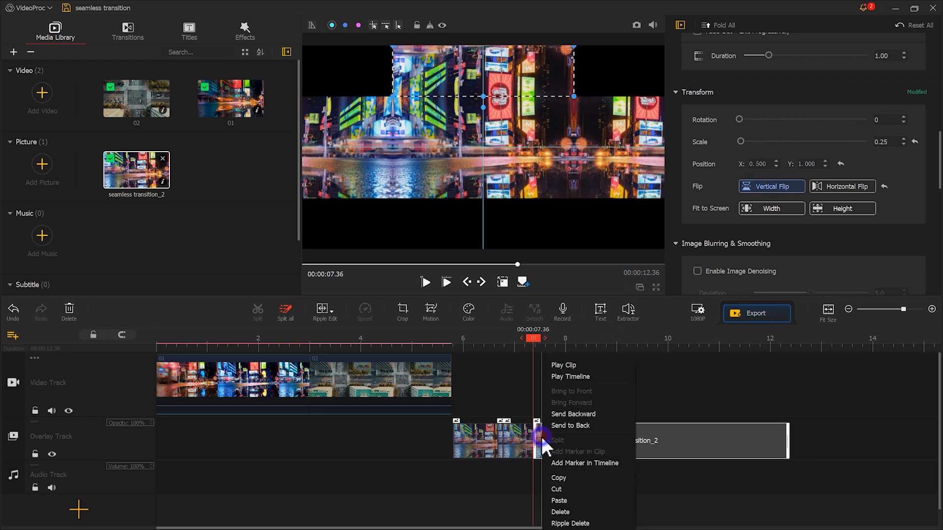
click(560, 500)
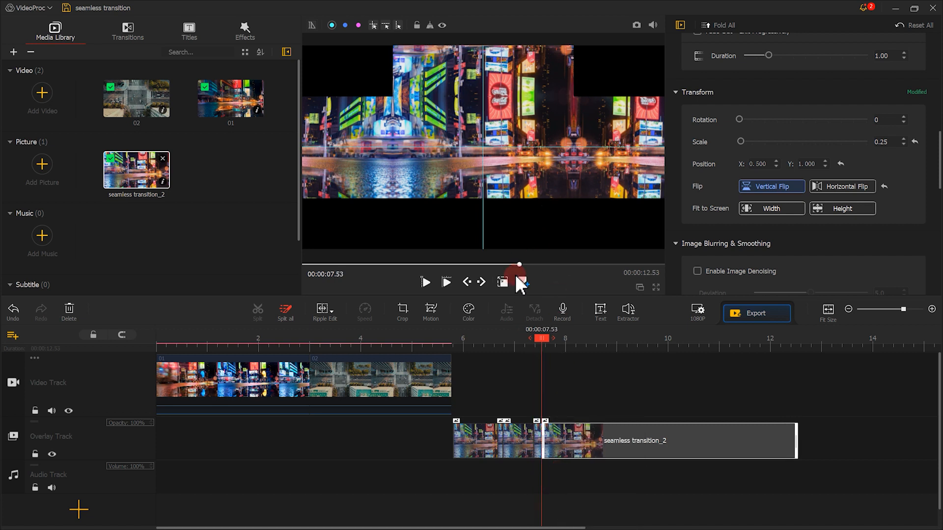
drag(515, 93, 515, 282)
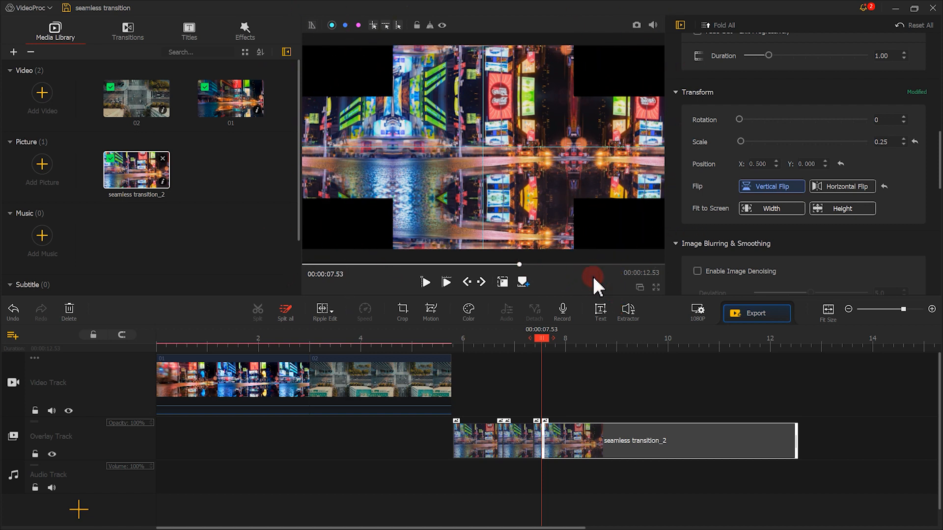
Step: Paste the vertically flipped overlay at 00:00:08.20 and move it to the upper-right corner, at position X 1.000, Y 1.000
right_click(578, 441)
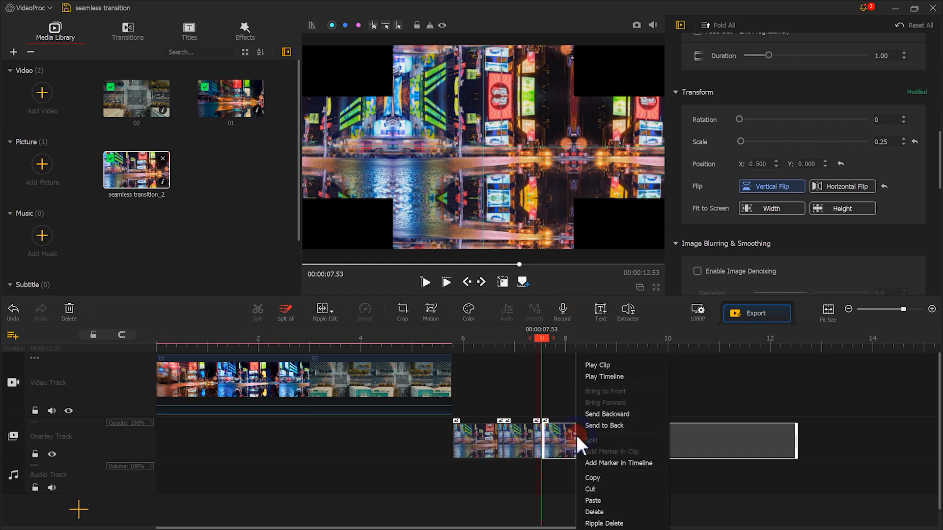
click(594, 501)
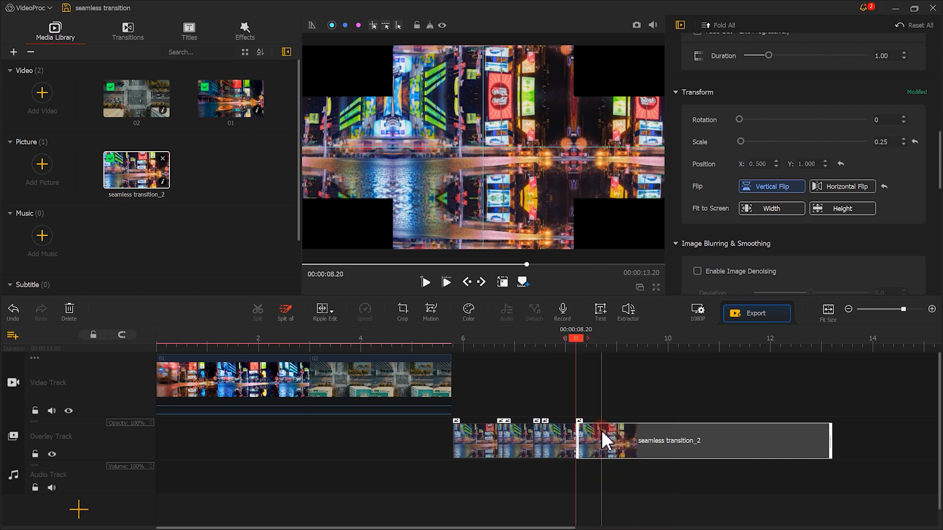
click(582, 436)
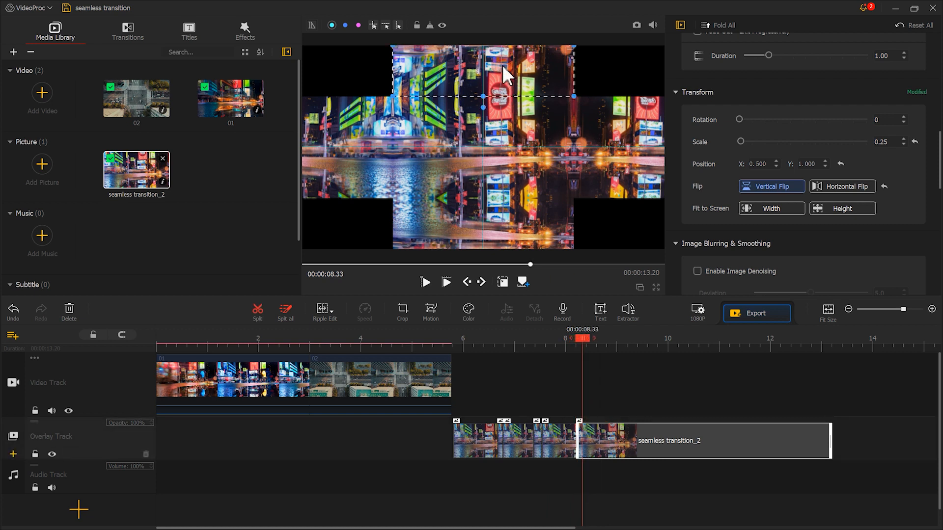
drag(502, 65, 686, 69)
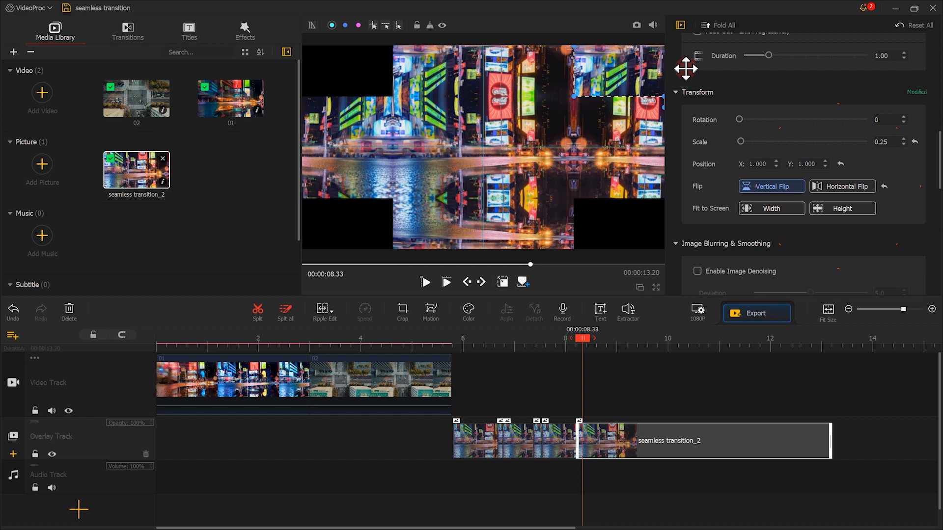
Step: Flip the upper-right corner overlay horizontally as well, keeping its vertical flip on
click(740, 142)
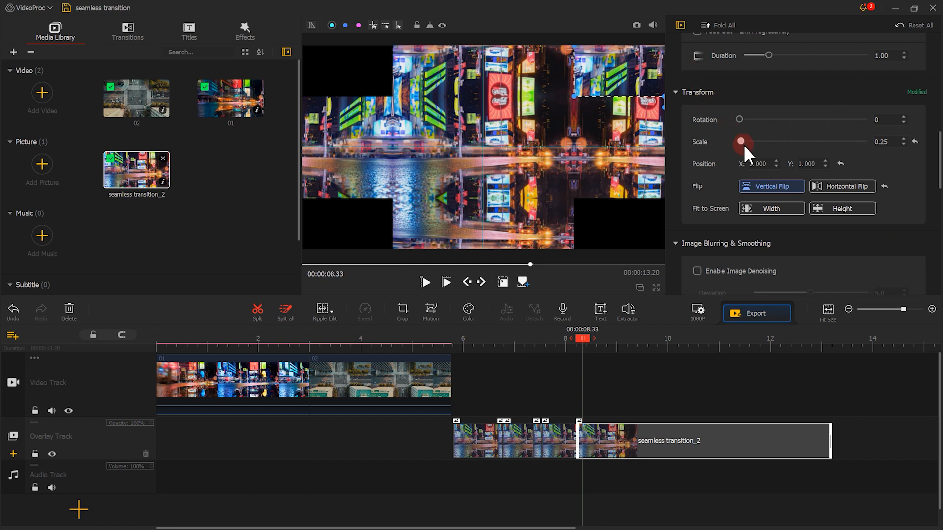
click(826, 186)
click(605, 402)
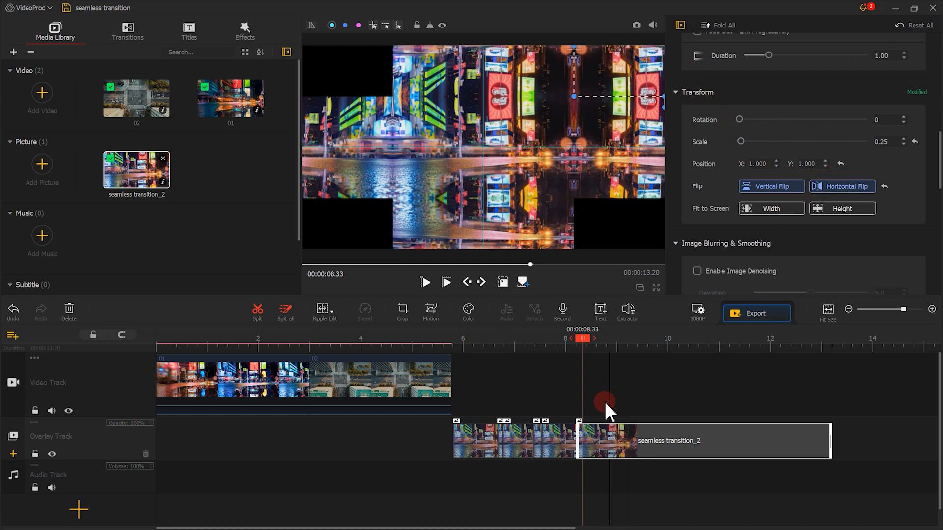
Step: Copy the corner overlay flipped both ways, paste it on the Overlay Track, and move a copy to the upper-left corner
right_click(582, 439)
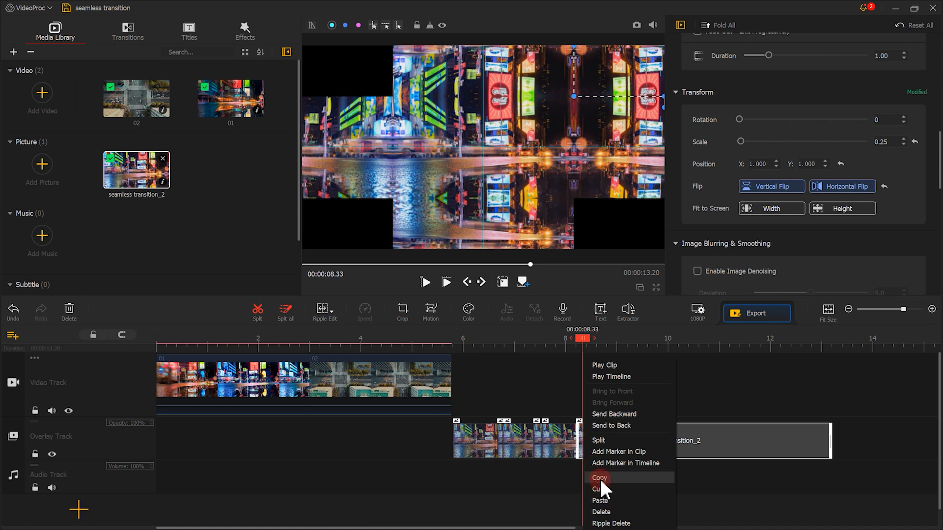
click(600, 479)
drag(591, 440, 604, 435)
right_click(622, 442)
click(639, 496)
click(595, 437)
drag(621, 81, 259, 74)
Step: Place further double-flipped copies in the lower-left corner and in the lower-right corner at position X 1.000, Y 0.000
click(607, 429)
drag(607, 92, 264, 292)
click(619, 430)
drag(615, 66, 613, 273)
click(586, 292)
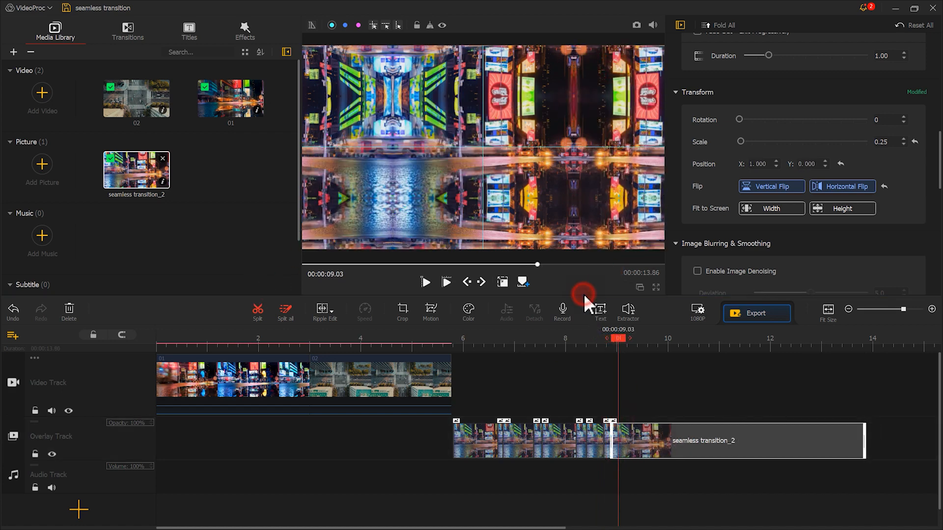
Step: Hide the guide lines in the preview and take a snapshot of the finished mirrored tile image
click(444, 25)
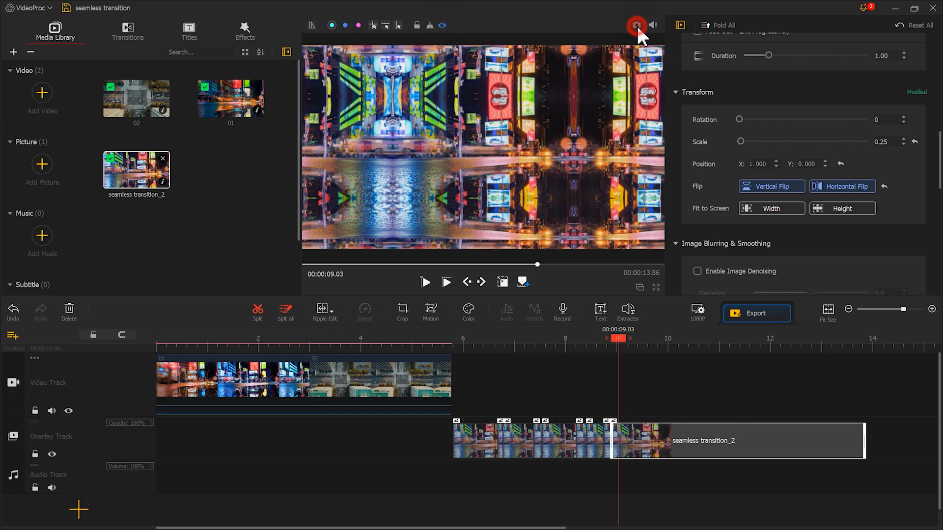
click(370, 190)
Step: Delete all the snapshot overlay clips from the Overlay Track
drag(370, 190, 181, 226)
click(213, 357)
click(72, 312)
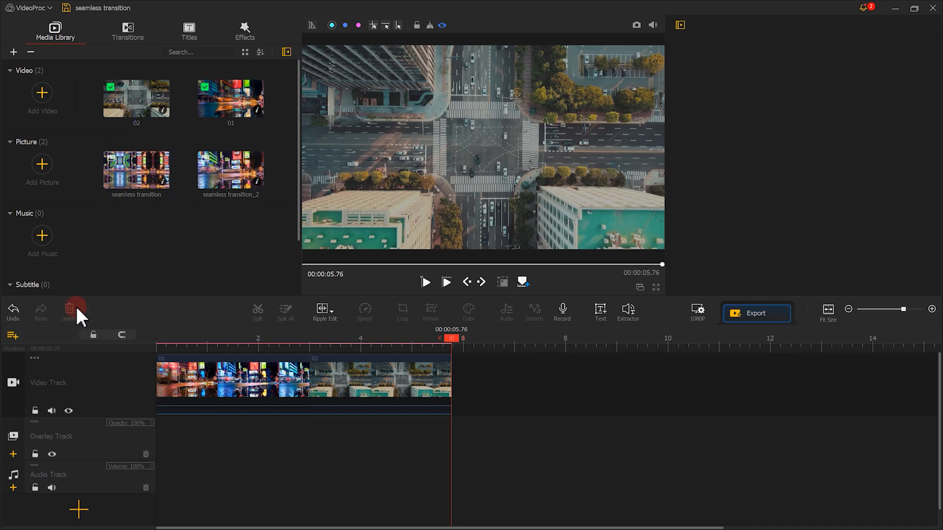
Step: Insert the "seamless transition" picture between clips 01 and 02 at 00:00:03.00 and trim its duration to 00:00:00.23
drag(144, 174, 315, 391)
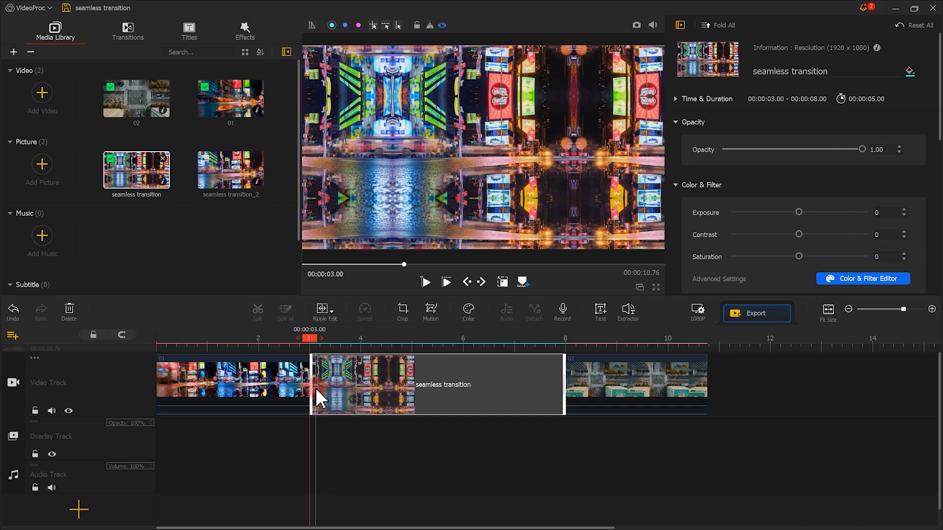
click(482, 283)
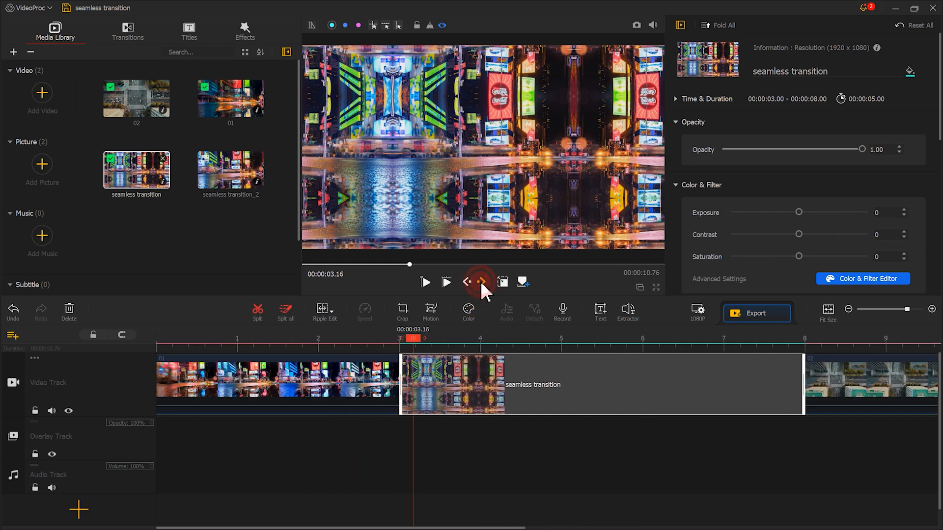
drag(789, 370, 417, 369)
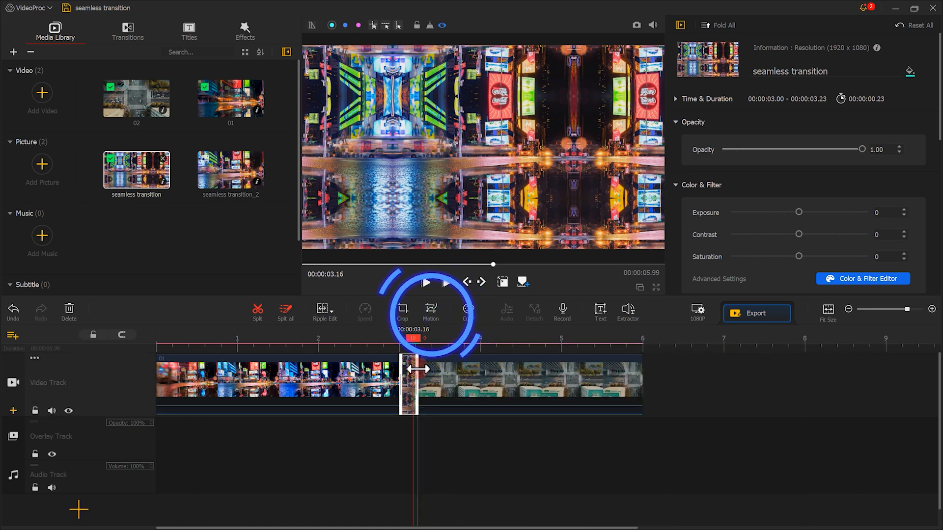
Step: In the tile clip's Motion Editor, add keyframes at its start and end, enlarging the end keyframe's frame to the full 1920x1080
click(431, 313)
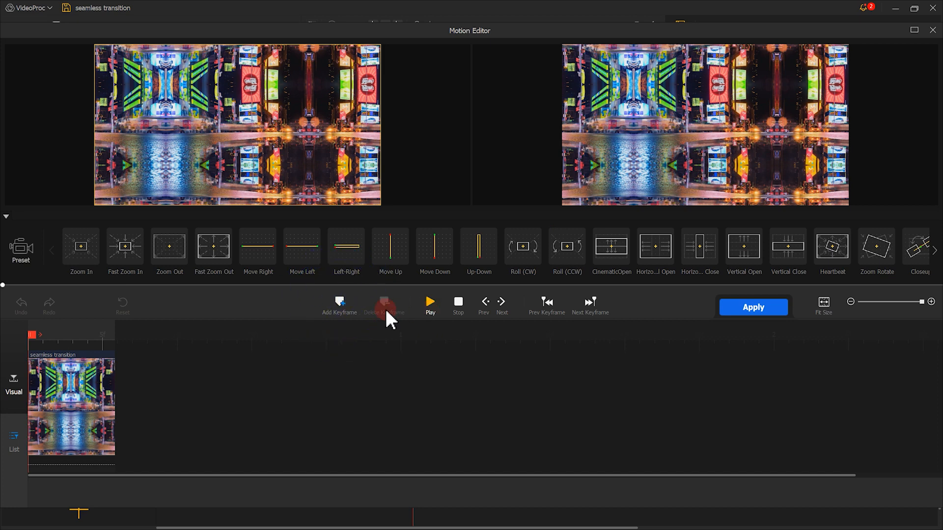
click(341, 305)
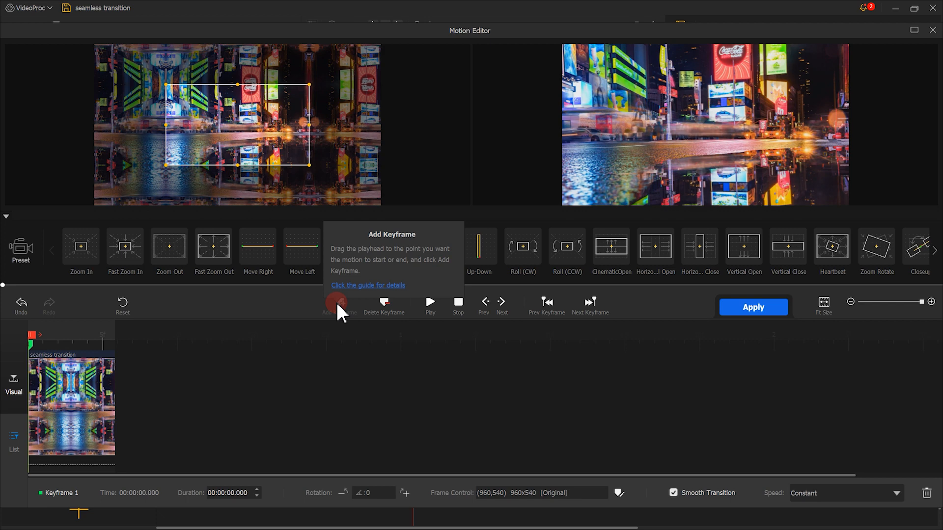
drag(35, 342, 156, 354)
click(325, 319)
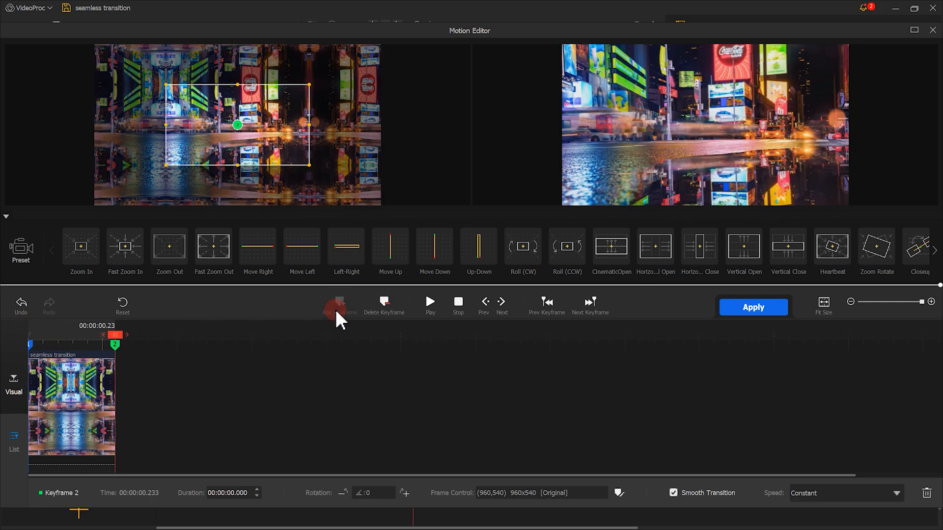
drag(292, 149, 363, 205)
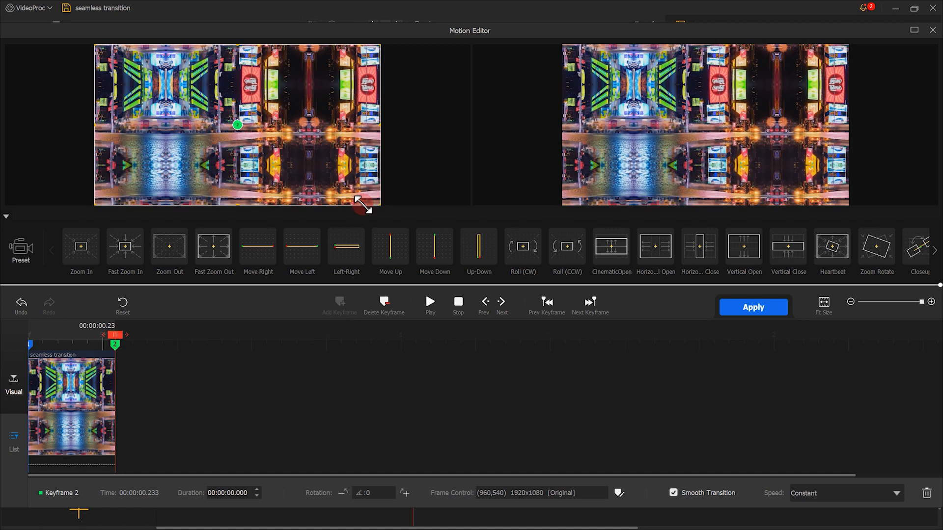
Step: Set the tile clip's end keyframe speed to Smooth Speed Up 2 and apply the motion
click(825, 495)
click(848, 455)
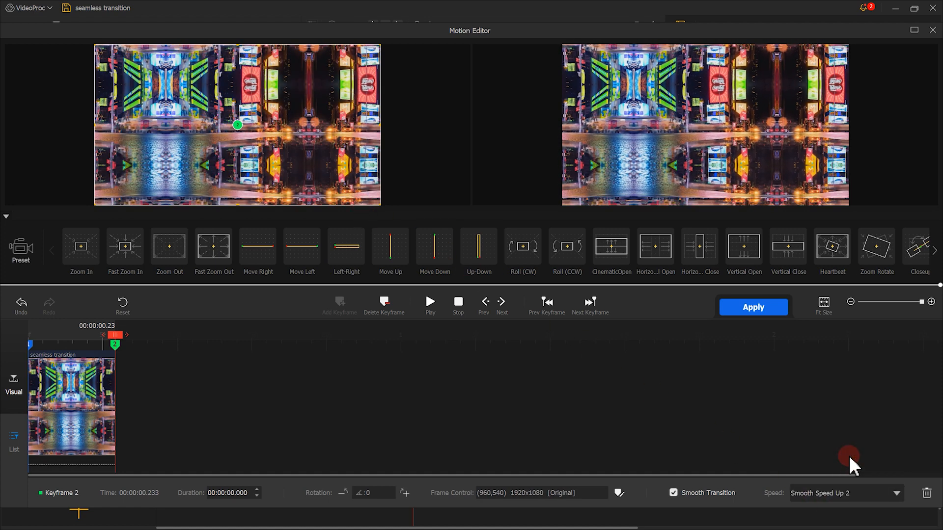
click(459, 303)
click(735, 307)
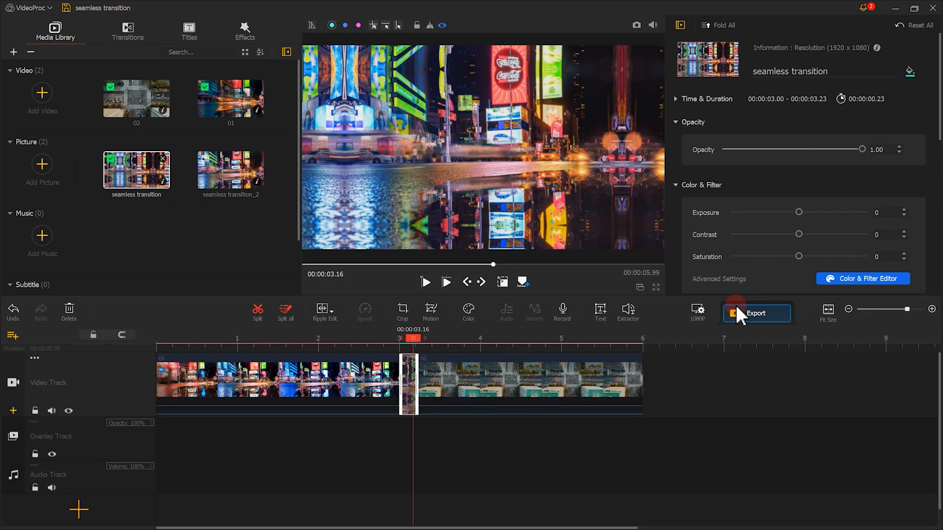
Step: In clip 02's Motion Editor, add keyframes at the start and at 00:00:00.375, enlarging the second keyframe's frame to the full 3840x2160
click(427, 388)
click(430, 314)
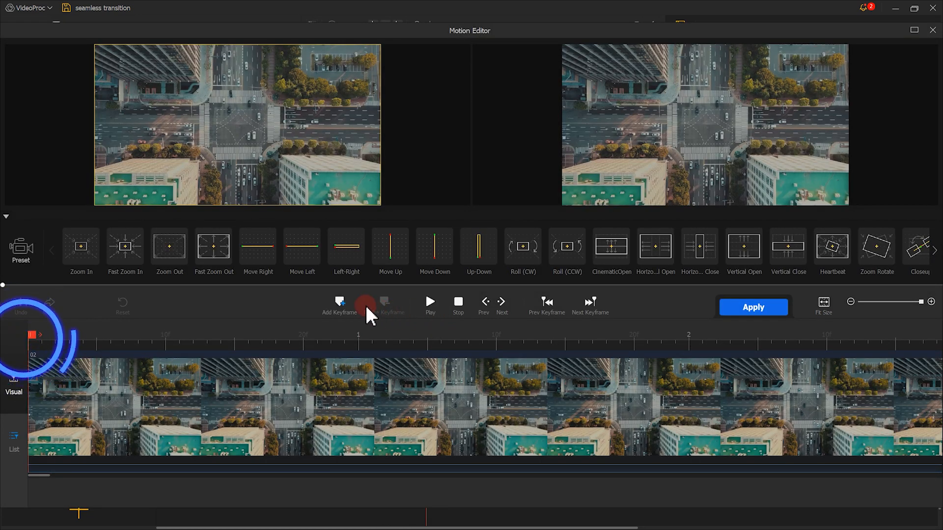
click(351, 305)
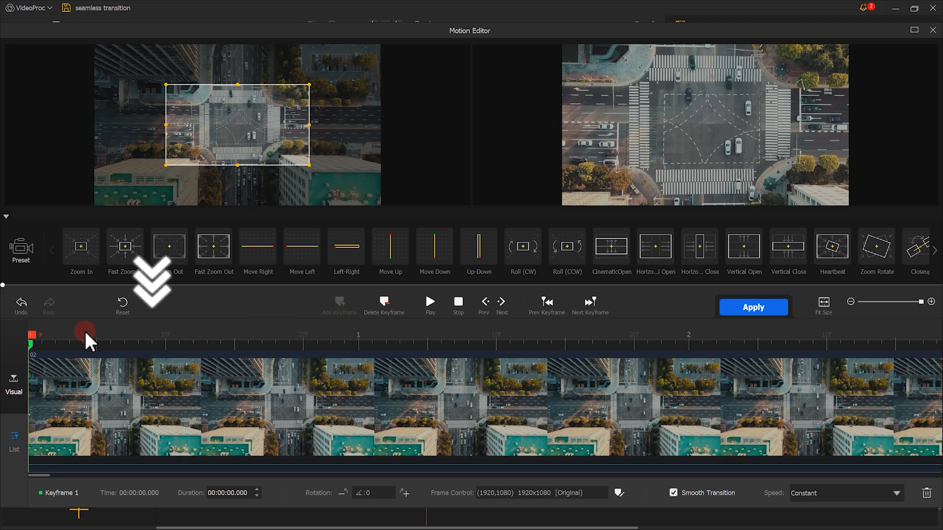
drag(42, 336, 165, 352)
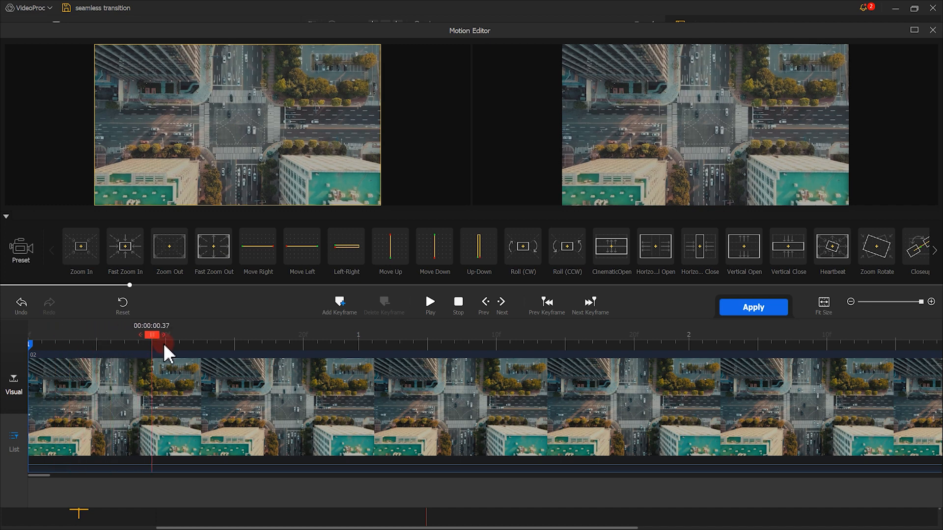
click(339, 300)
drag(283, 157, 351, 201)
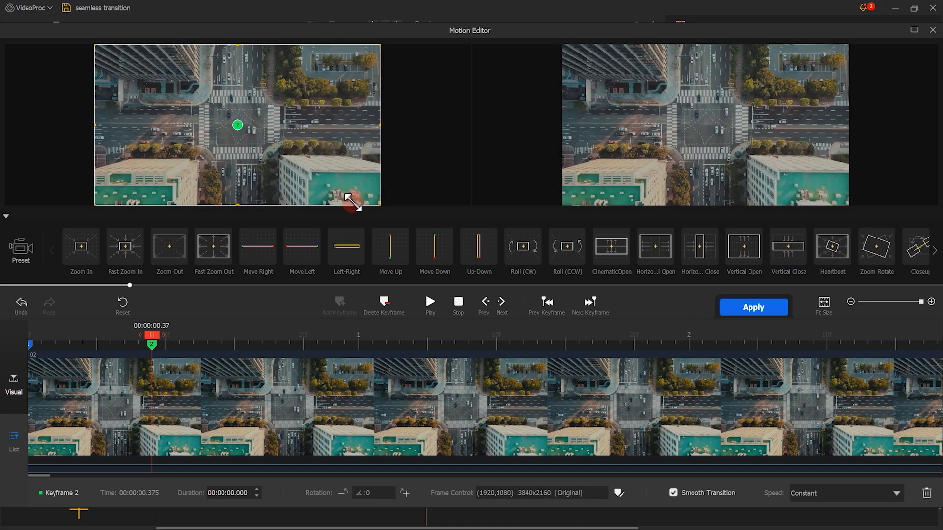
Step: Set the speed of clip 02's second keyframe to Smooth Speed Down 1 and apply the motion
click(840, 494)
click(855, 440)
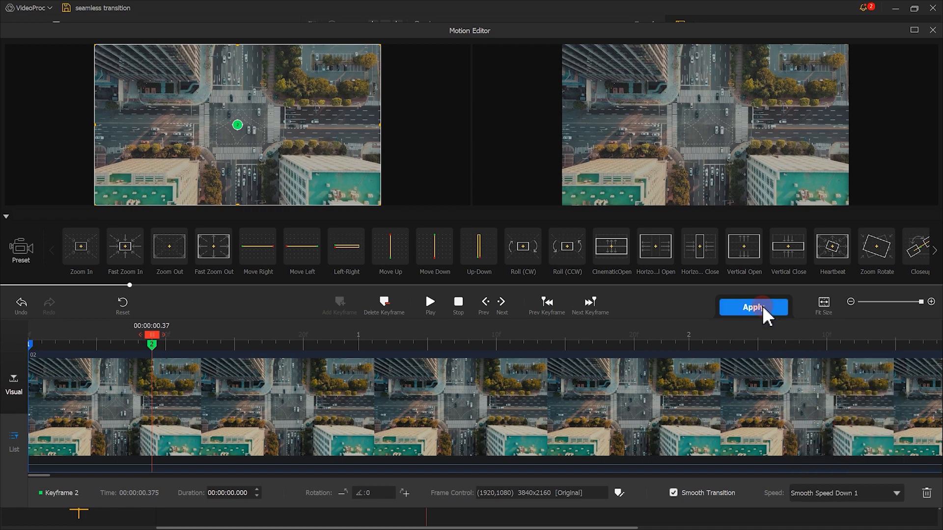
click(762, 306)
Step: Play back the timeline to preview the transition between clips 01 and 02
click(445, 282)
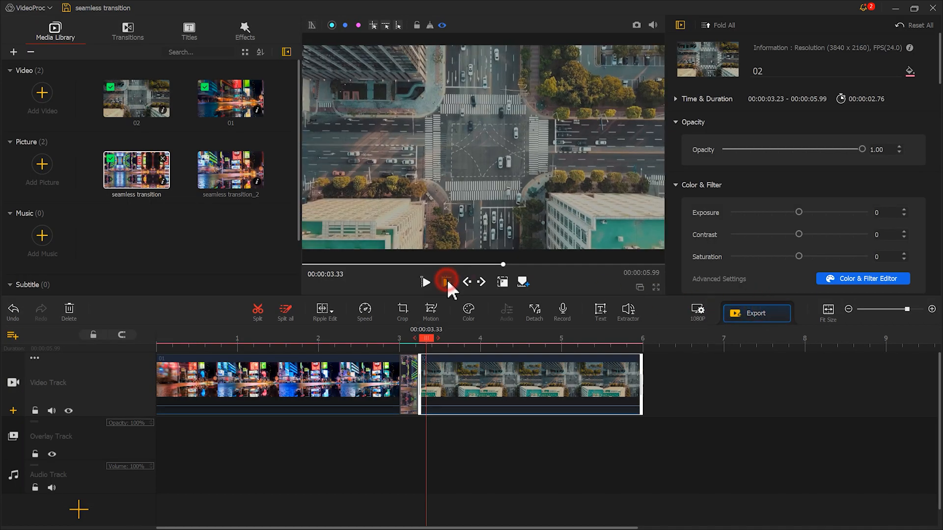
click(447, 280)
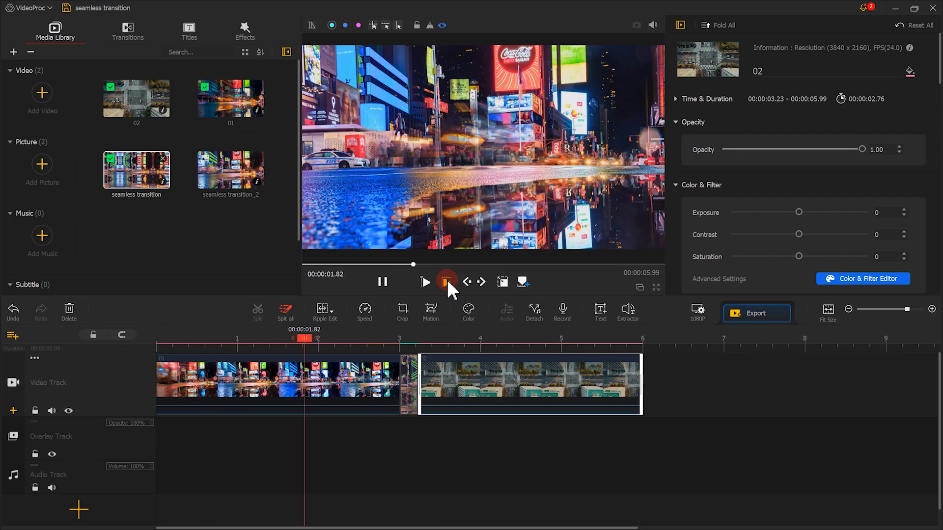